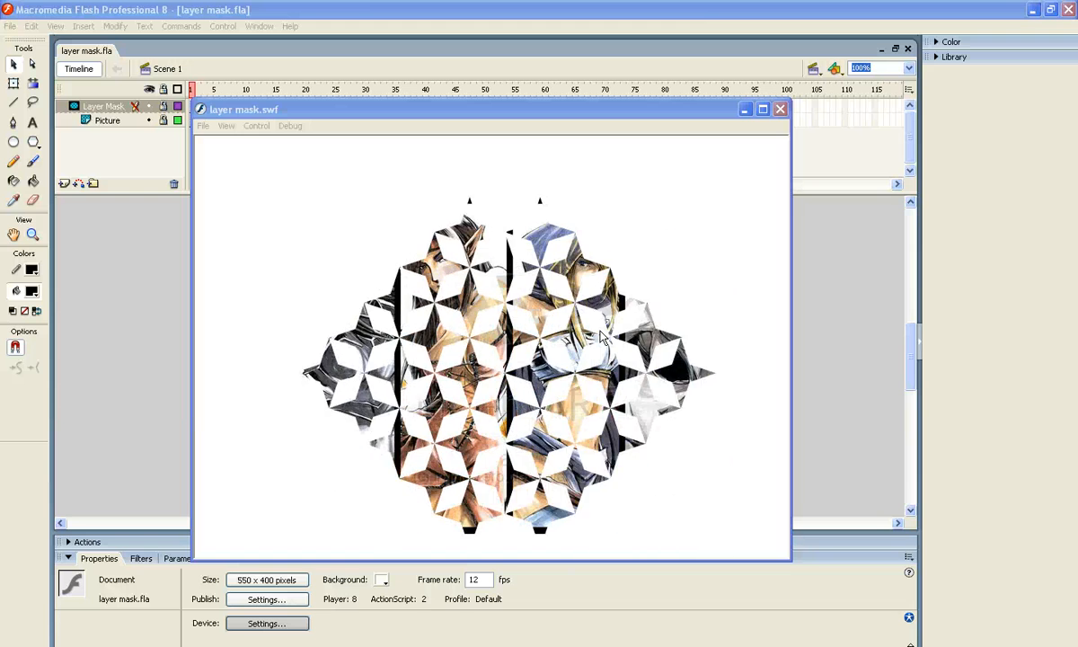
# Close the layer mask.swf preview and create a new blank Flash document.
pyautogui.click(779, 108)
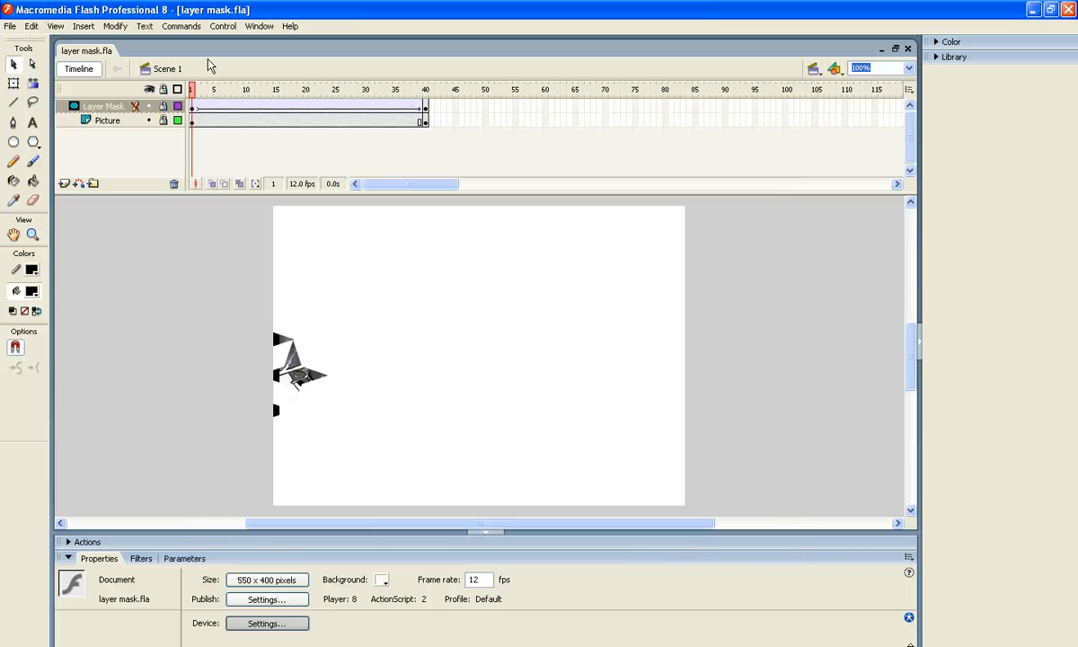
pyautogui.click(11, 27)
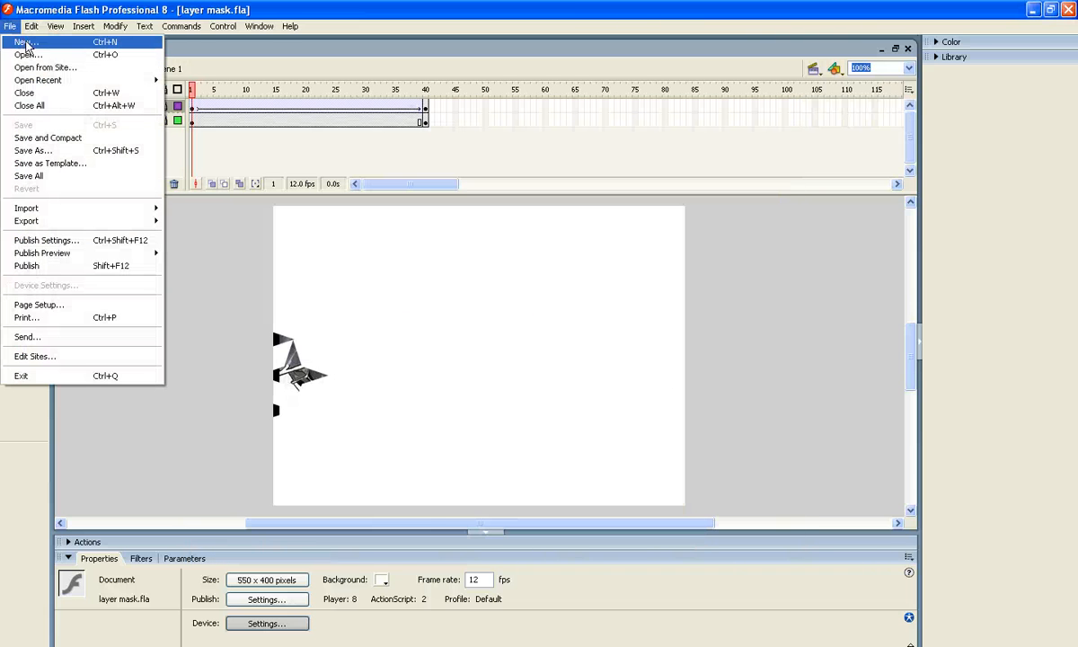
pyautogui.click(25, 42)
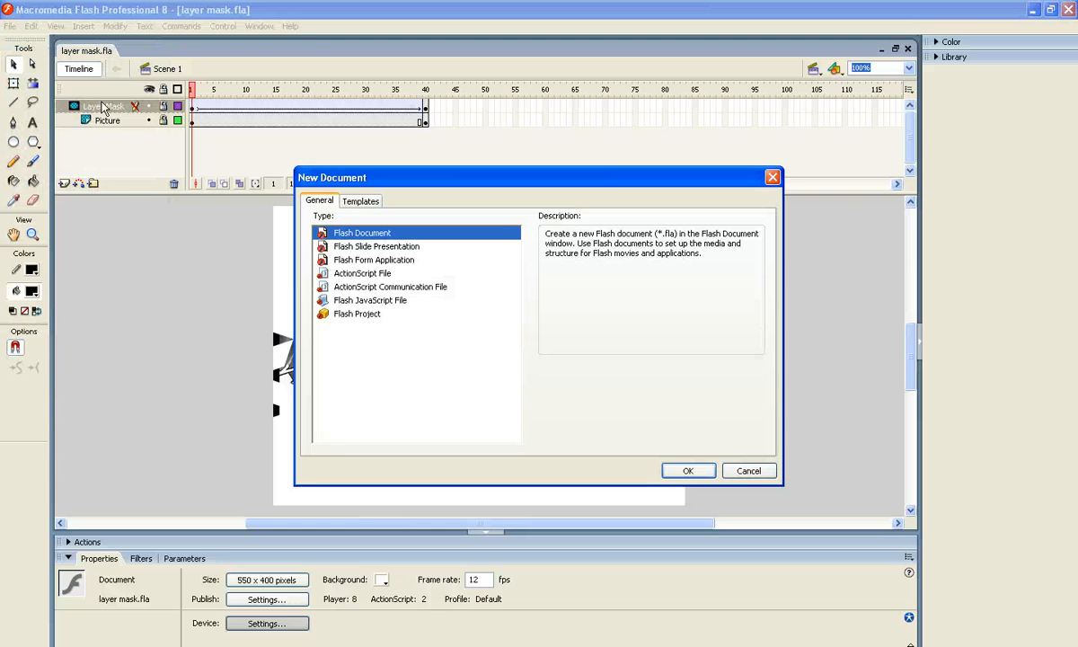
pyautogui.click(685, 469)
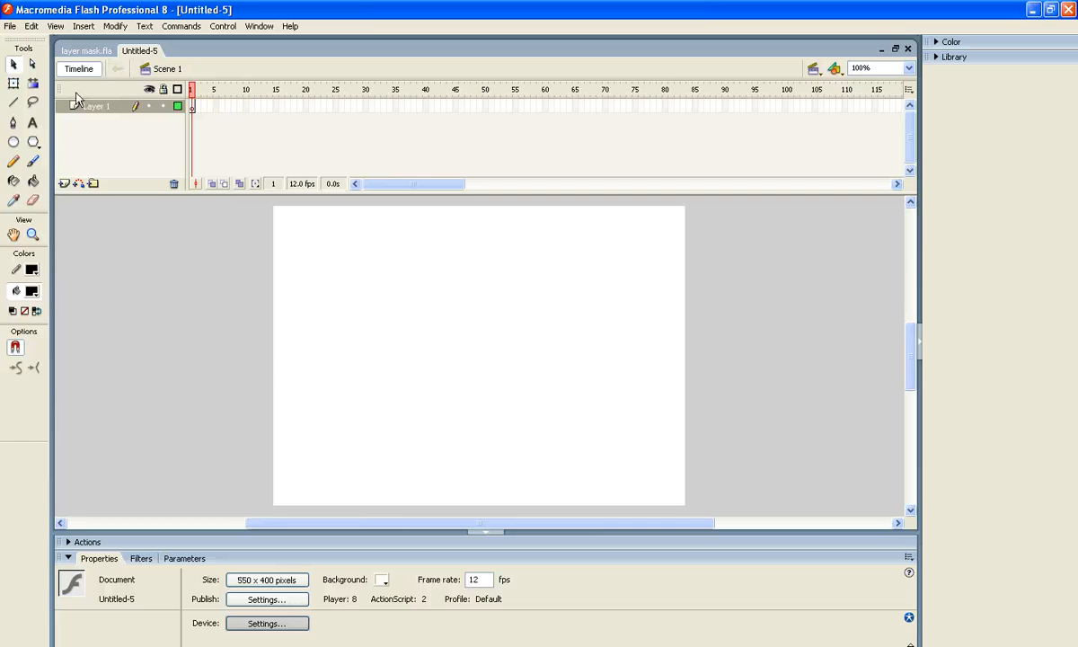
# Open ada.jpg from the Downloads folder, showing all file types.
pyautogui.click(10, 27)
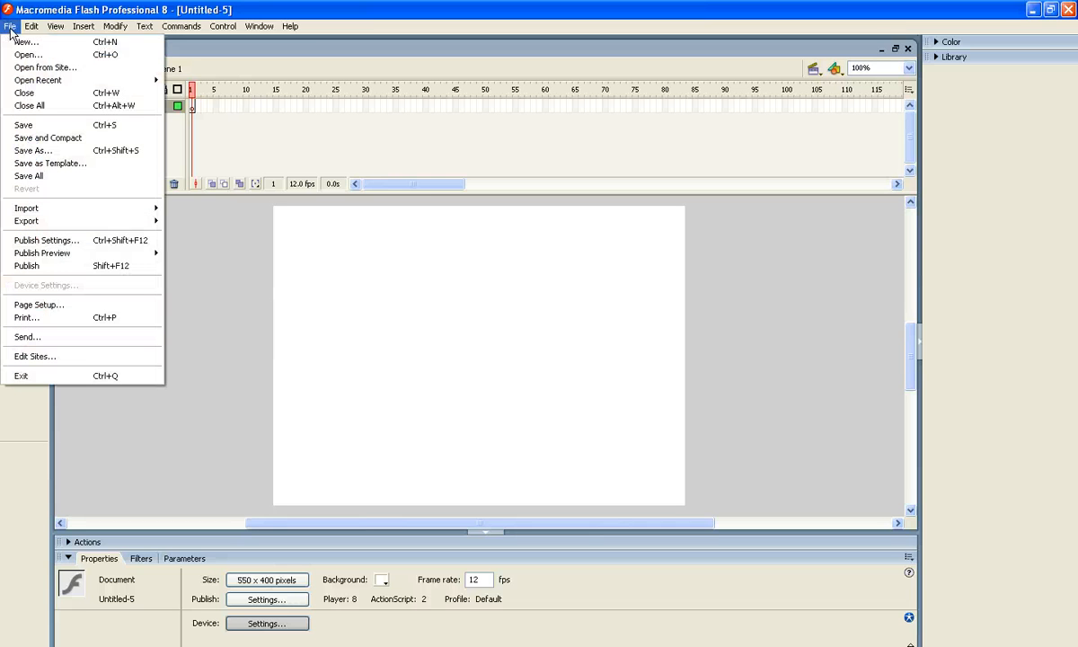
pyautogui.click(27, 56)
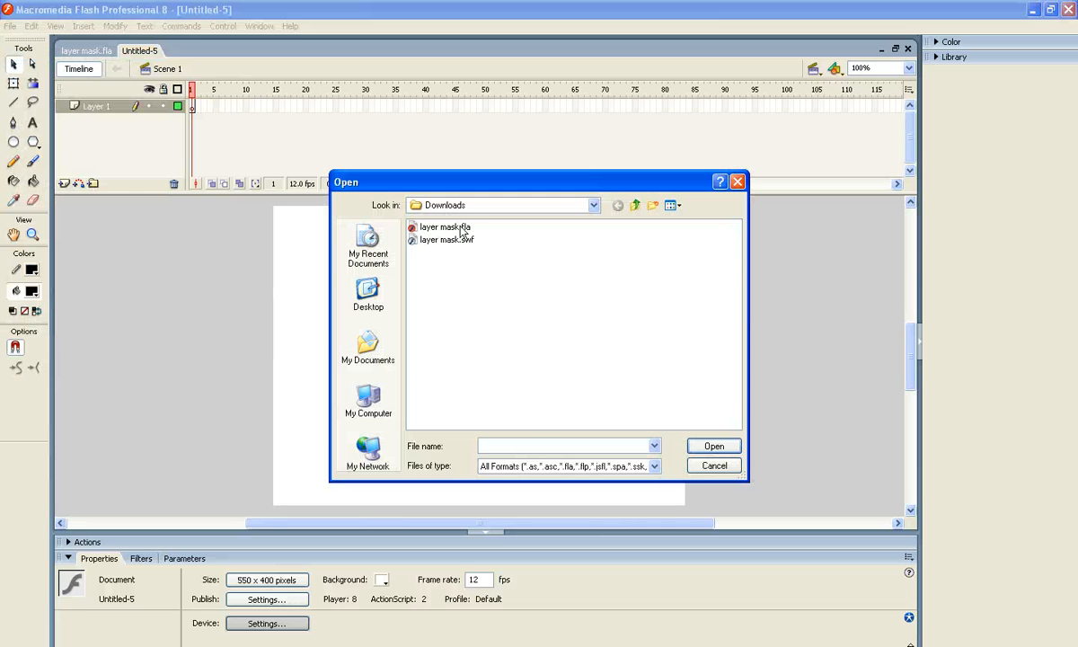
pyautogui.click(543, 466)
pyautogui.click(500, 571)
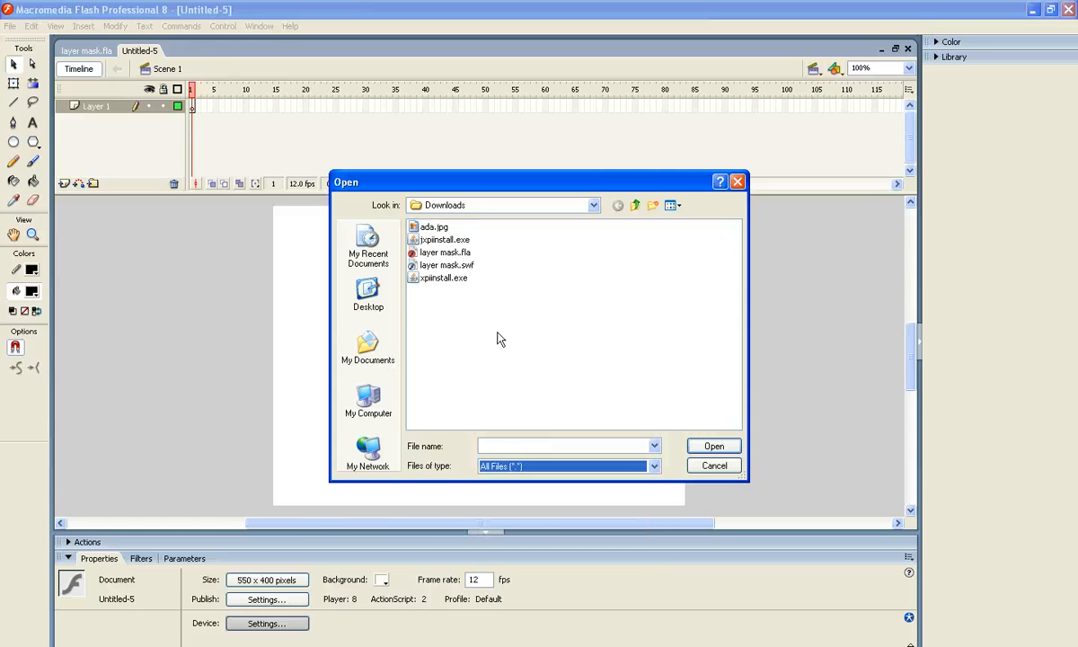
pyautogui.doubleClick(424, 227)
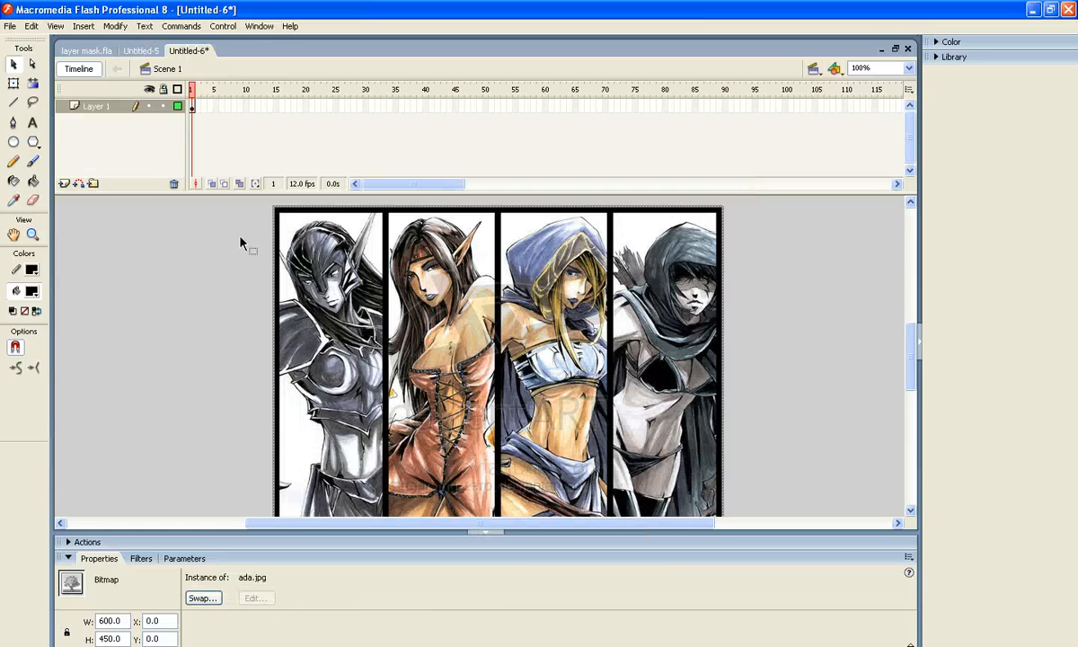
# Rename the image's layer, Layer 1, as "picture".
pyautogui.click(103, 110)
pyautogui.doubleClick(100, 107)
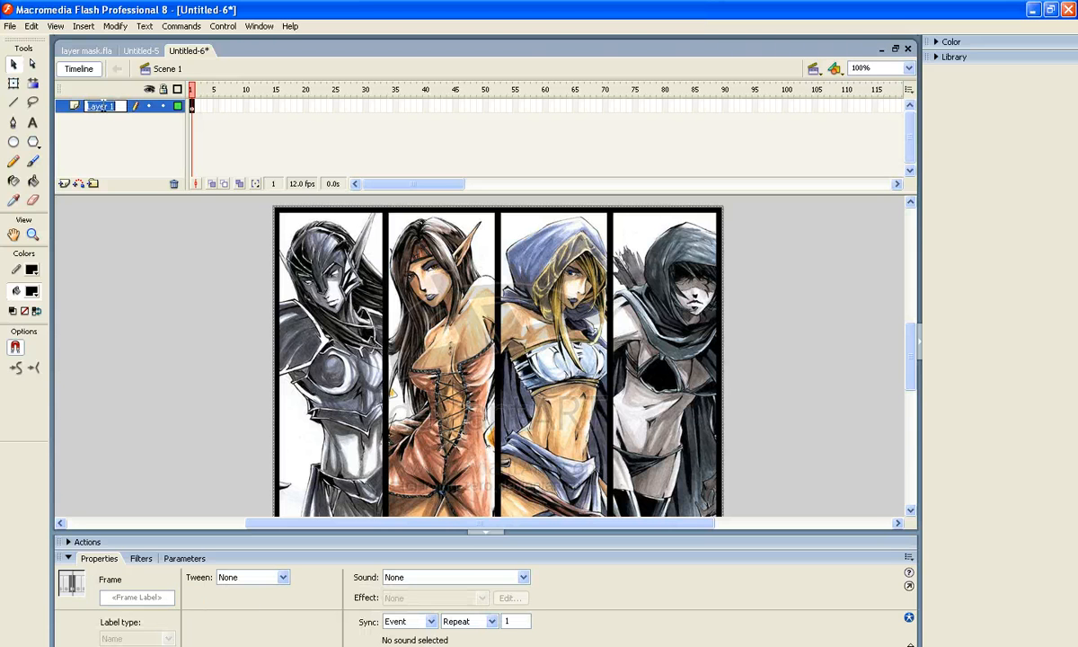
pyautogui.write('picture')
pyautogui.press('Return')
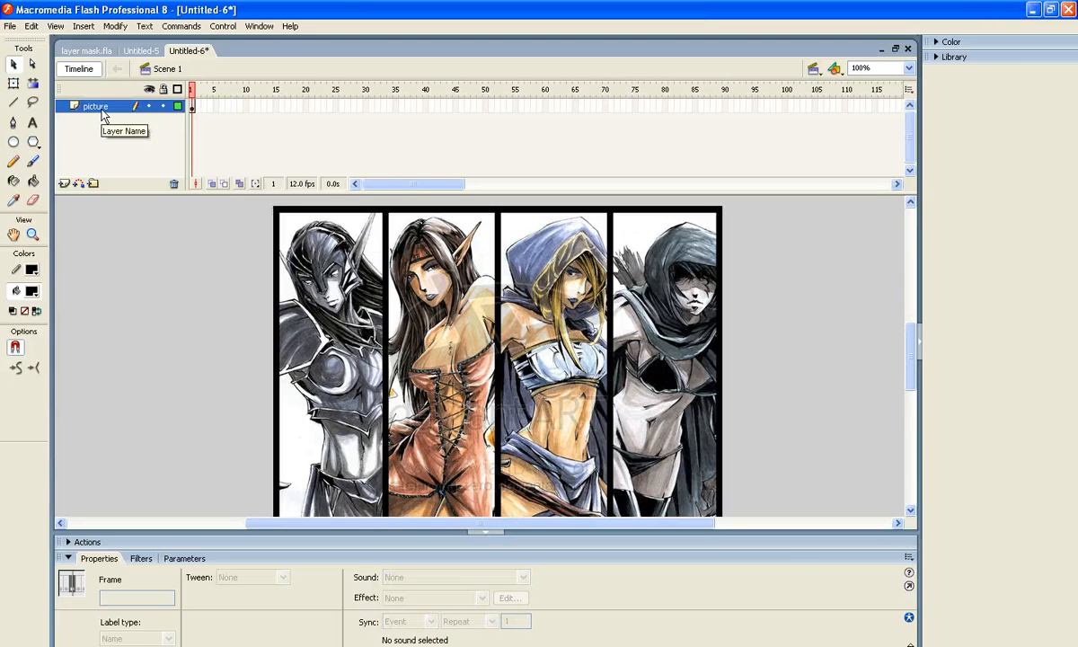
# Insert a new layer above the picture layer and name it "layer mask".
pyautogui.rightClick(104, 114)
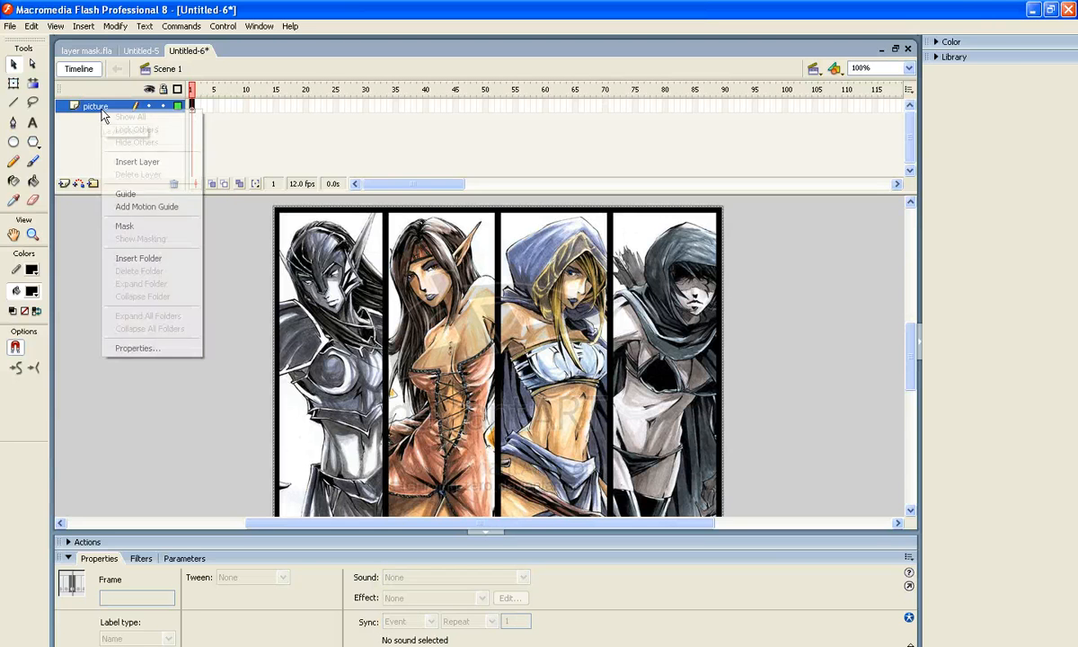
pyautogui.click(125, 165)
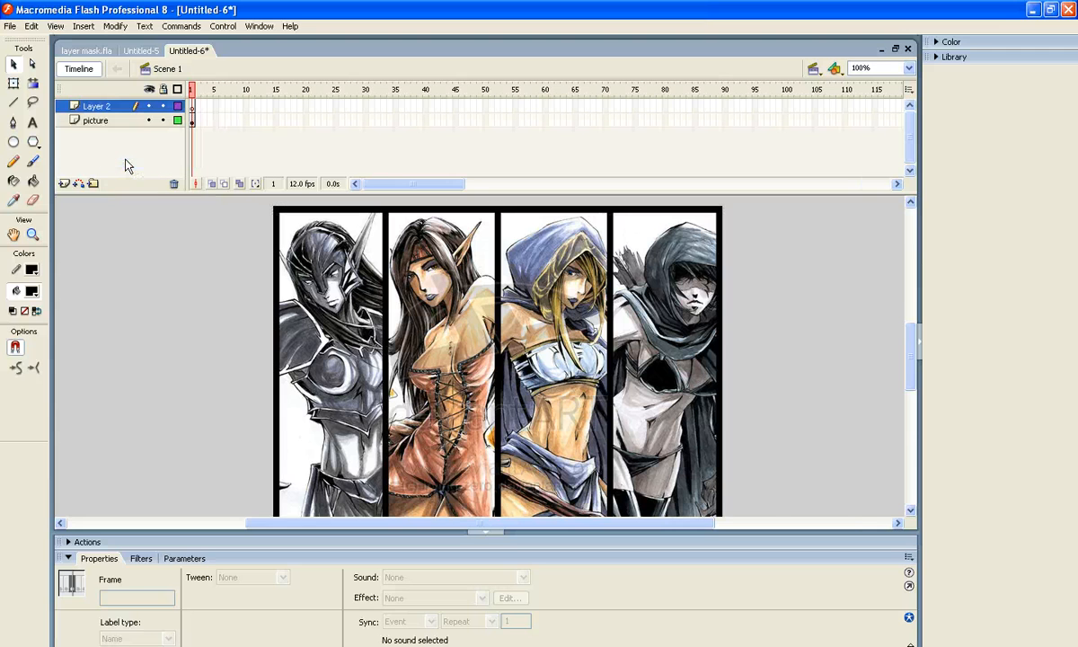
pyautogui.doubleClick(101, 106)
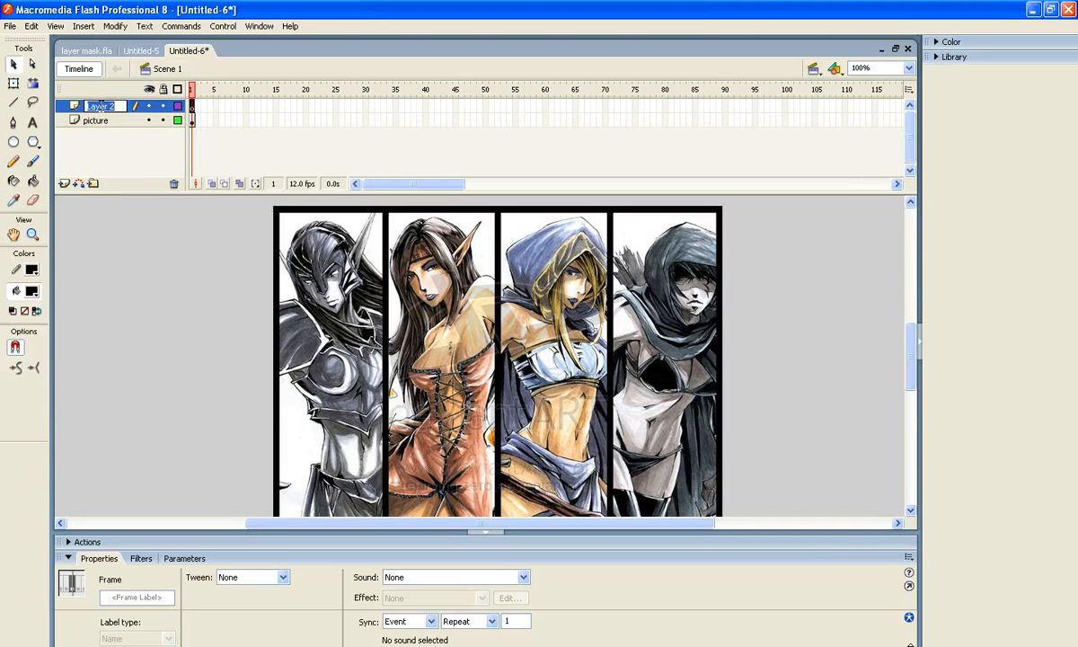
pyautogui.press('BackSpace')
pyautogui.write('layer mask')
pyautogui.click(192, 109)
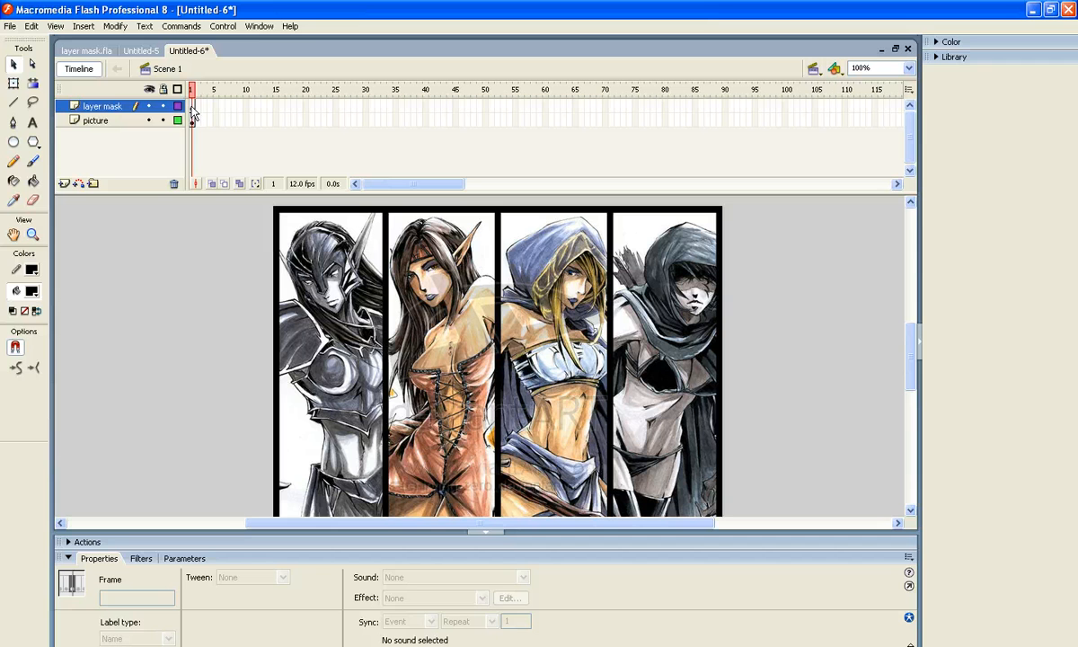
# Set up the PolyStar tool for frame 1 of the layer mask layer, using the star style with 8 sides.
pyautogui.click(192, 110)
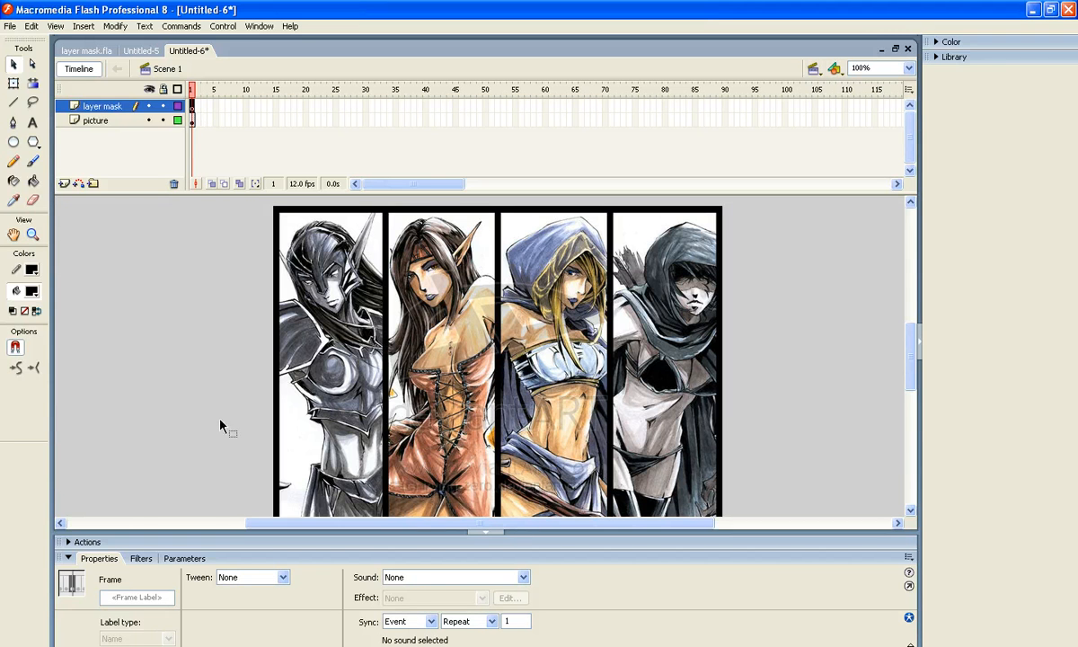
pyautogui.click(33, 141)
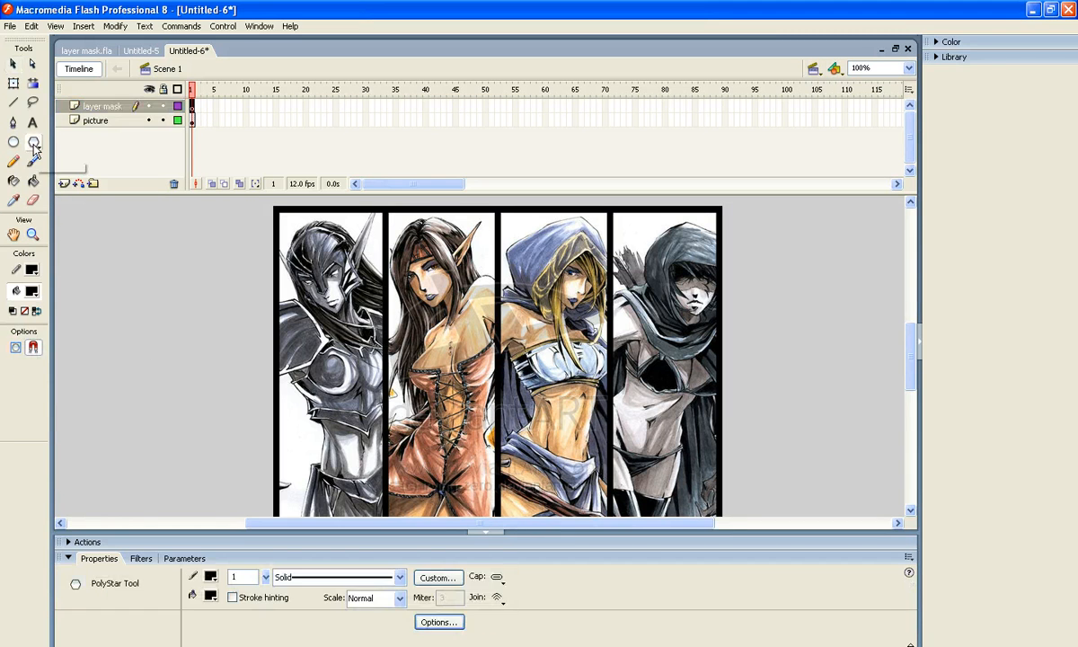
pyautogui.click(438, 621)
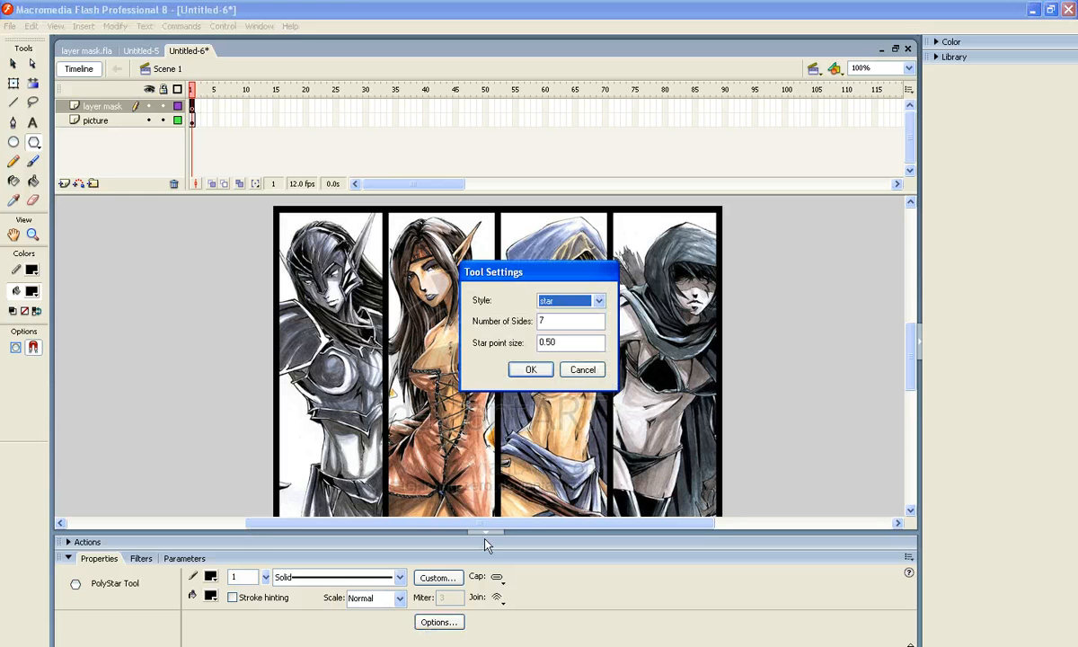
pyautogui.doubleClick(544, 320)
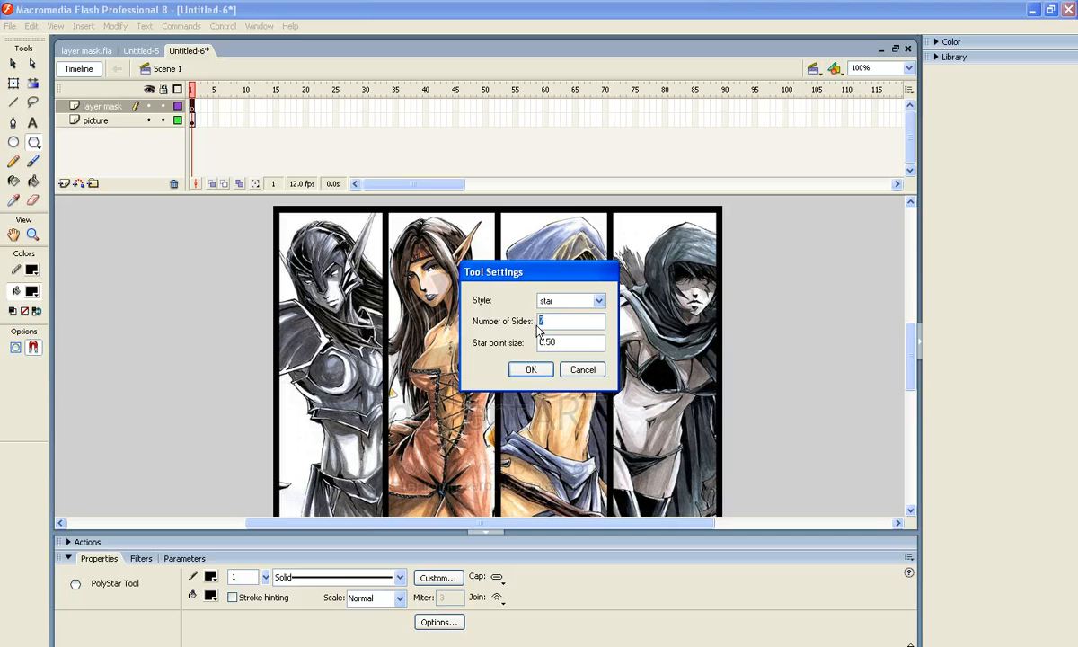
pyautogui.write('8')
pyautogui.click(530, 370)
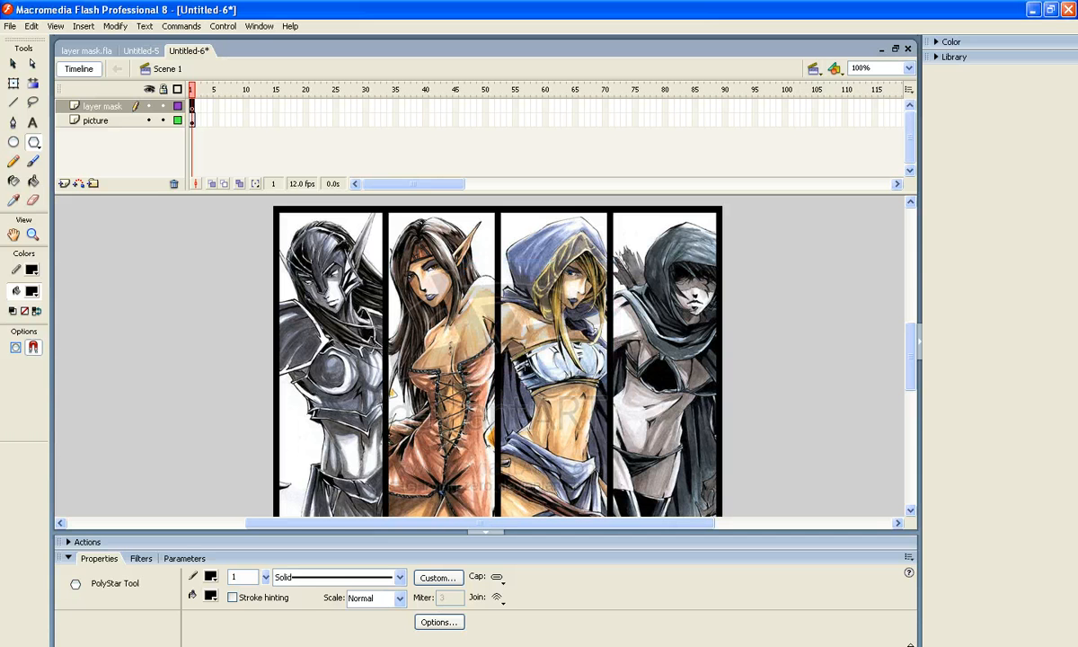
# Draw a cluster of black eight-pointed stars in varied sizes on the pasteboard left of the picture, about 332 by 419 pixels overall.
pyautogui.moveTo(177, 248); pyautogui.dragTo(191, 201)
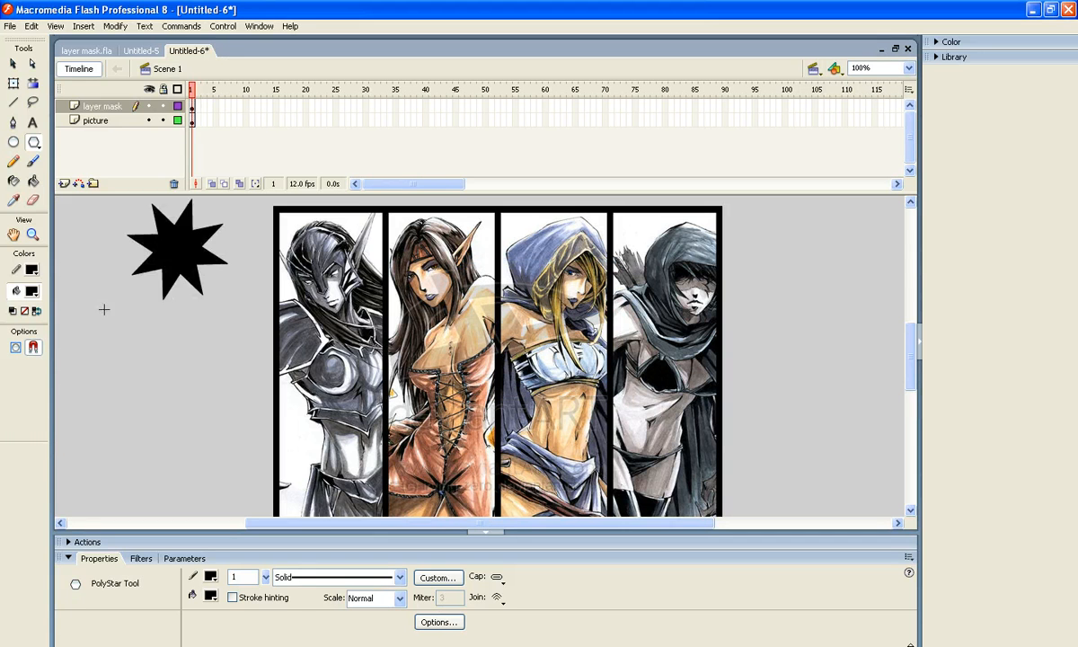
pyautogui.moveTo(102, 308); pyautogui.dragTo(116, 253)
pyautogui.moveTo(146, 381); pyautogui.dragTo(131, 352)
pyautogui.moveTo(108, 458); pyautogui.dragTo(88, 428)
pyautogui.moveTo(173, 448); pyautogui.dragTo(142, 407)
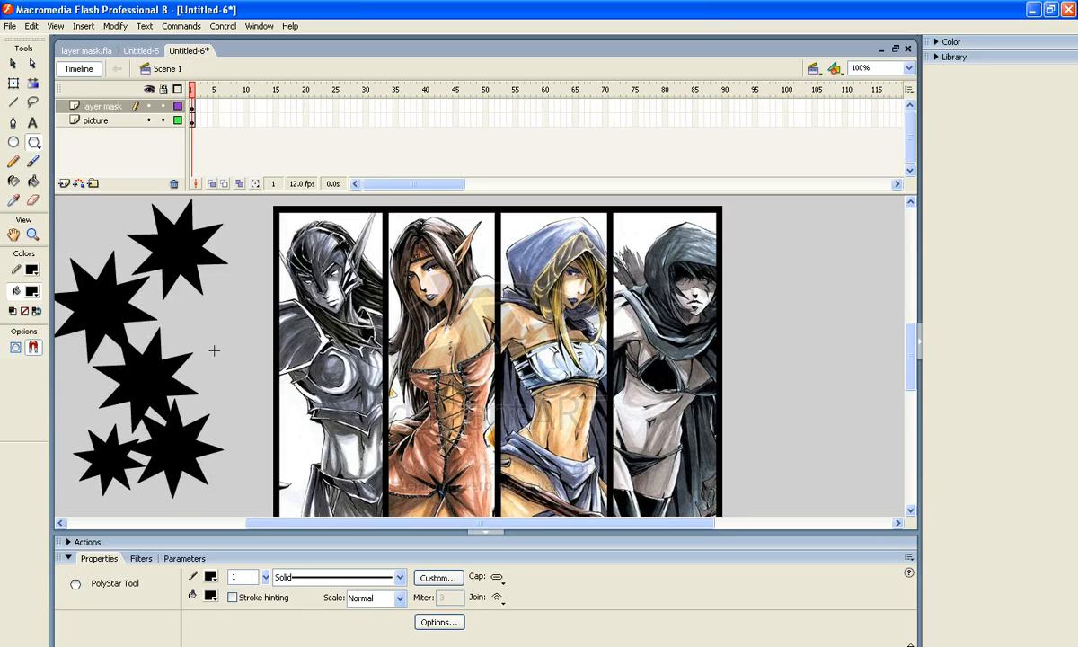
pyautogui.moveTo(215, 348)
pyautogui.mouseDown()
pyautogui.moveTo(163, 297)
pyautogui.moveTo(170, 309)
pyautogui.mouseUp()
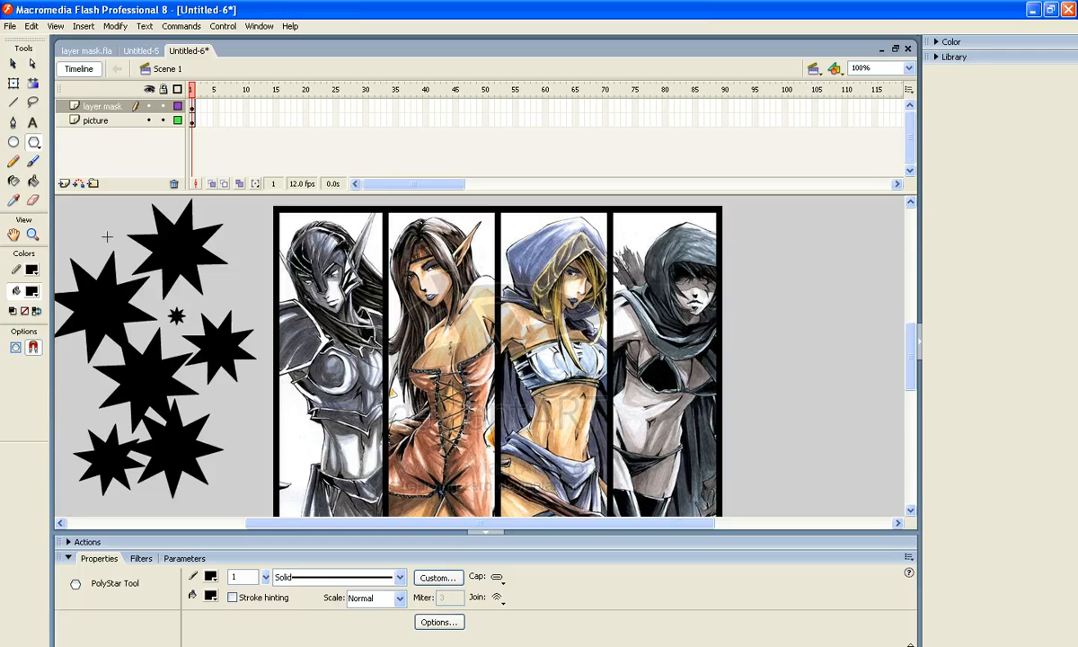
pyautogui.moveTo(83, 220); pyautogui.dragTo(94, 235)
pyautogui.moveTo(228, 212); pyautogui.dragTo(229, 224)
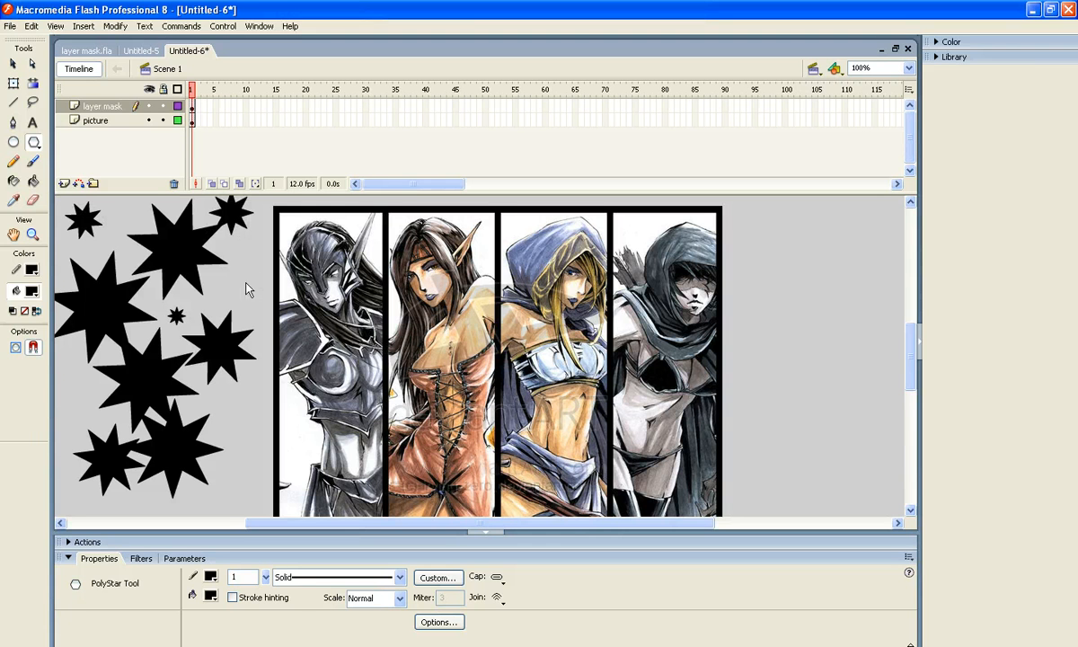
pyautogui.moveTo(229, 411); pyautogui.dragTo(225, 388)
pyautogui.moveTo(241, 467); pyautogui.dragTo(236, 447)
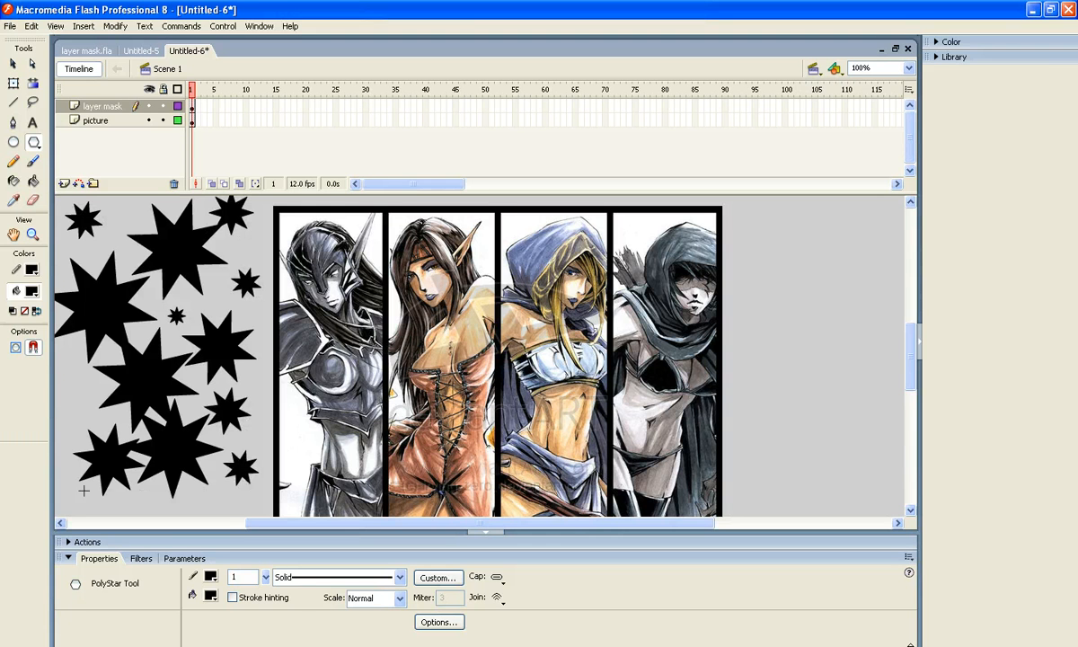
pyautogui.moveTo(71, 488); pyautogui.dragTo(69, 466)
pyautogui.moveTo(85, 371); pyautogui.dragTo(83, 389)
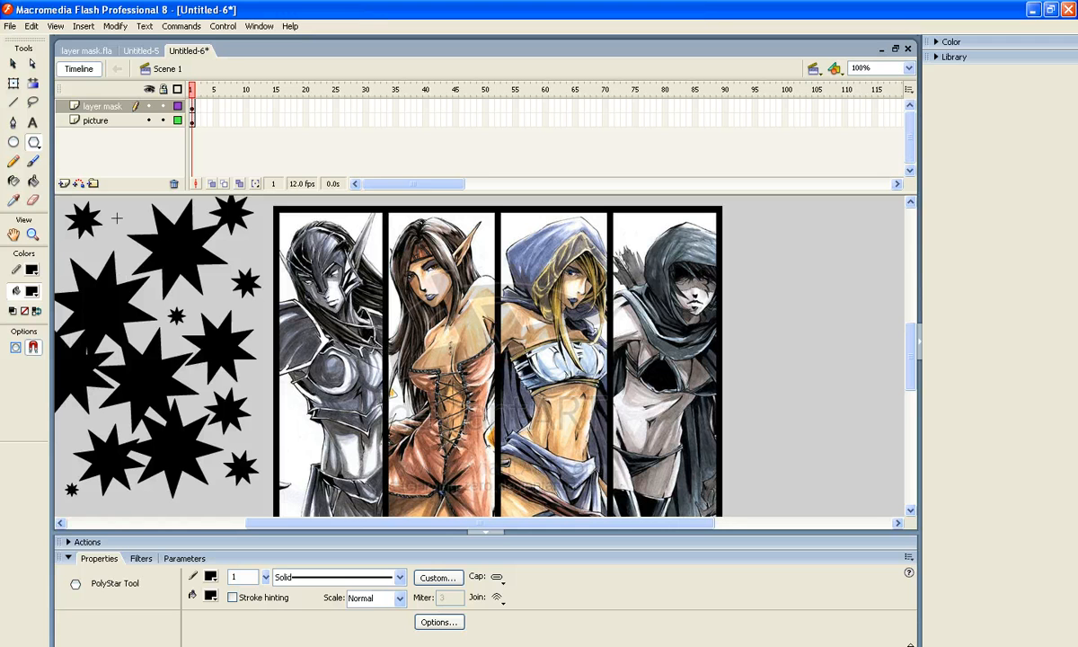
pyautogui.moveTo(116, 217); pyautogui.dragTo(112, 220)
pyautogui.moveTo(224, 298); pyautogui.dragTo(235, 318)
pyautogui.moveTo(154, 308); pyautogui.dragTo(159, 320)
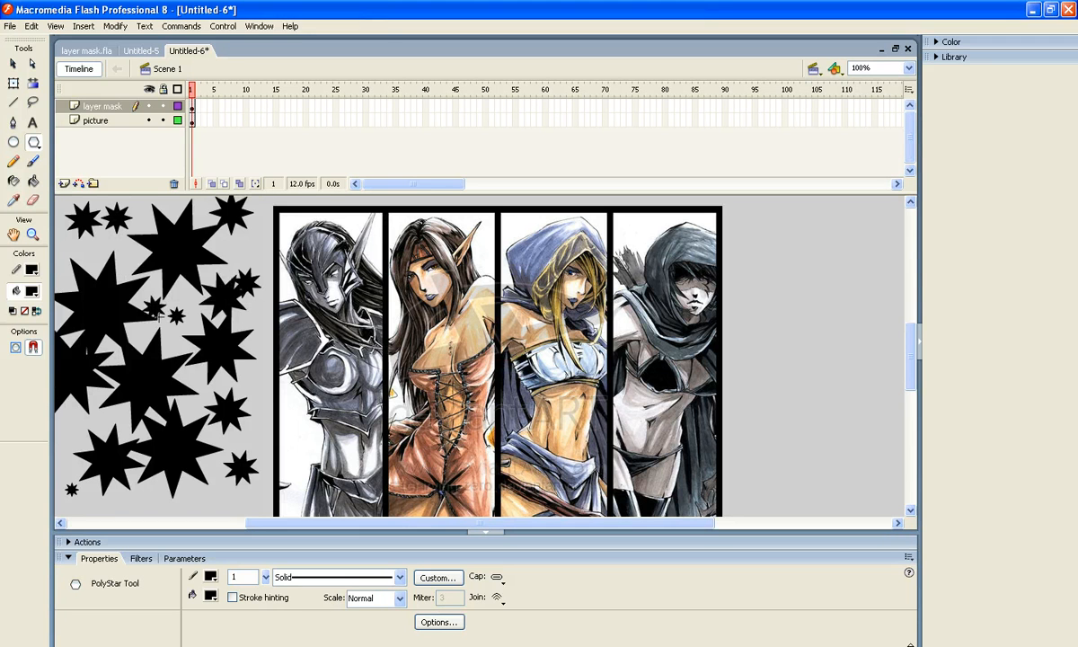
pyautogui.moveTo(250, 388); pyautogui.dragTo(243, 377)
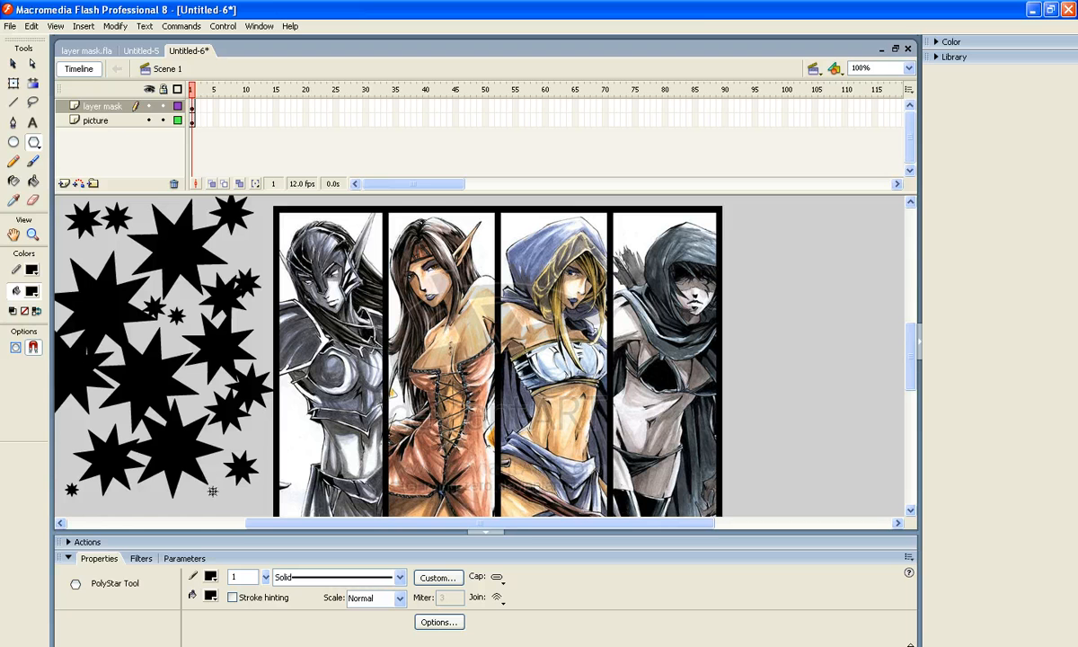
pyautogui.moveTo(212, 490)
pyautogui.mouseDown()
pyautogui.moveTo(208, 477)
pyautogui.moveTo(236, 449)
pyautogui.moveTo(260, 447)
pyautogui.mouseUp()
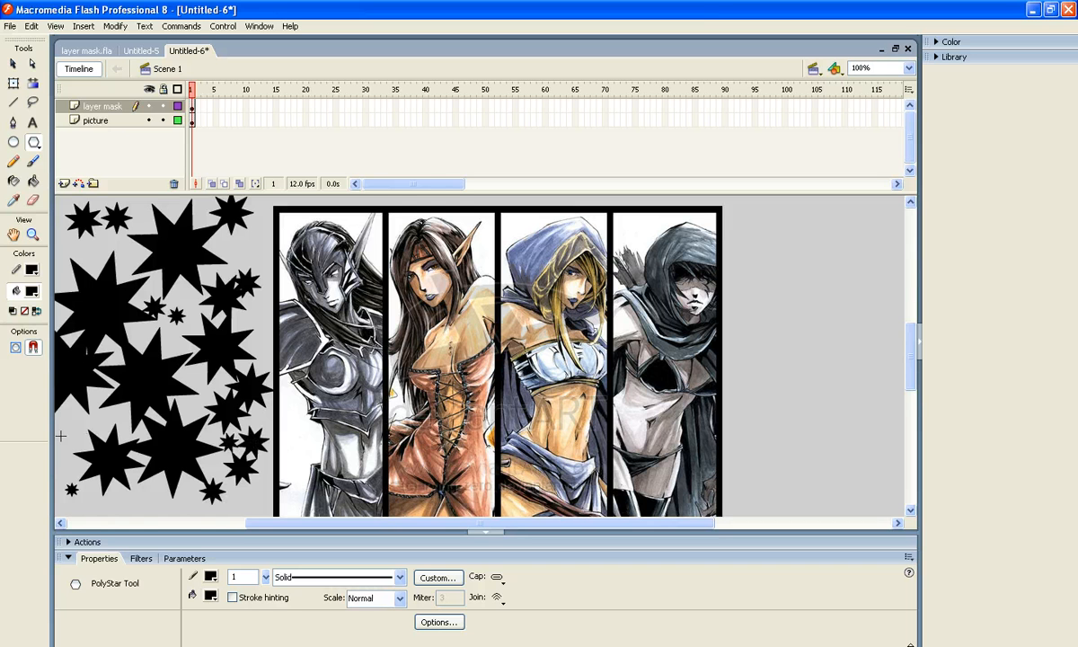
pyautogui.moveTo(72, 434); pyautogui.dragTo(111, 427)
pyautogui.moveTo(168, 338); pyautogui.dragTo(162, 325)
pyautogui.moveTo(126, 255)
pyautogui.mouseDown()
pyautogui.moveTo(91, 243)
pyautogui.moveTo(107, 237)
pyautogui.mouseUp()
pyautogui.moveTo(168, 212); pyautogui.dragTo(174, 213)
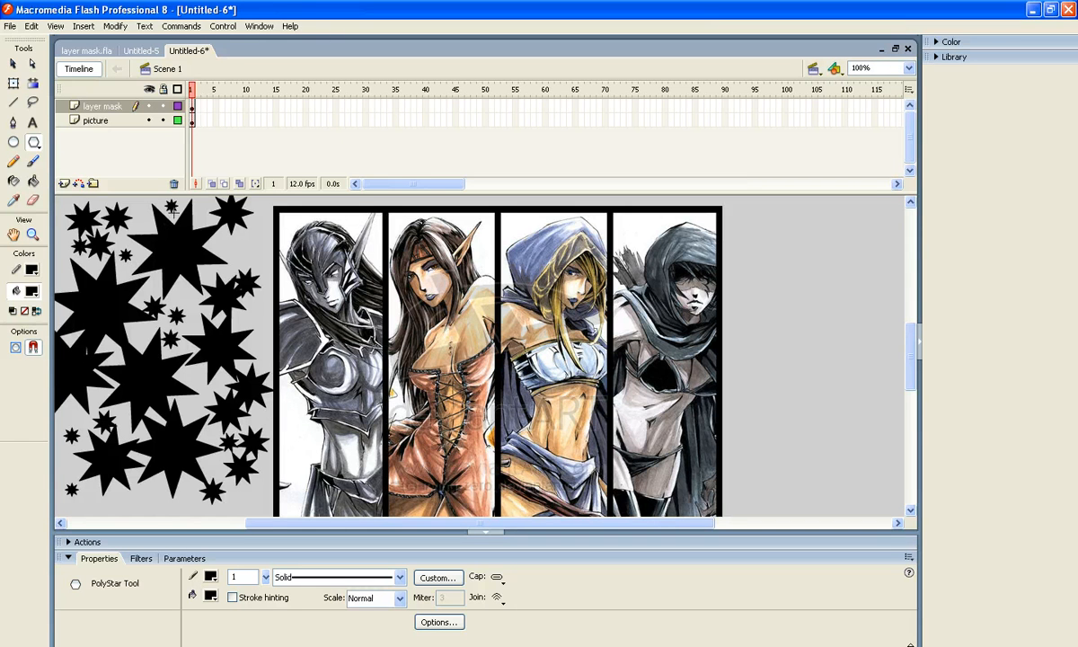
pyautogui.moveTo(234, 247); pyautogui.dragTo(236, 255)
# Insert a blank keyframe at frame 35 of the layer mask layer and a regular keyframe at frame 35 of the picture layer.
pyautogui.click(193, 107)
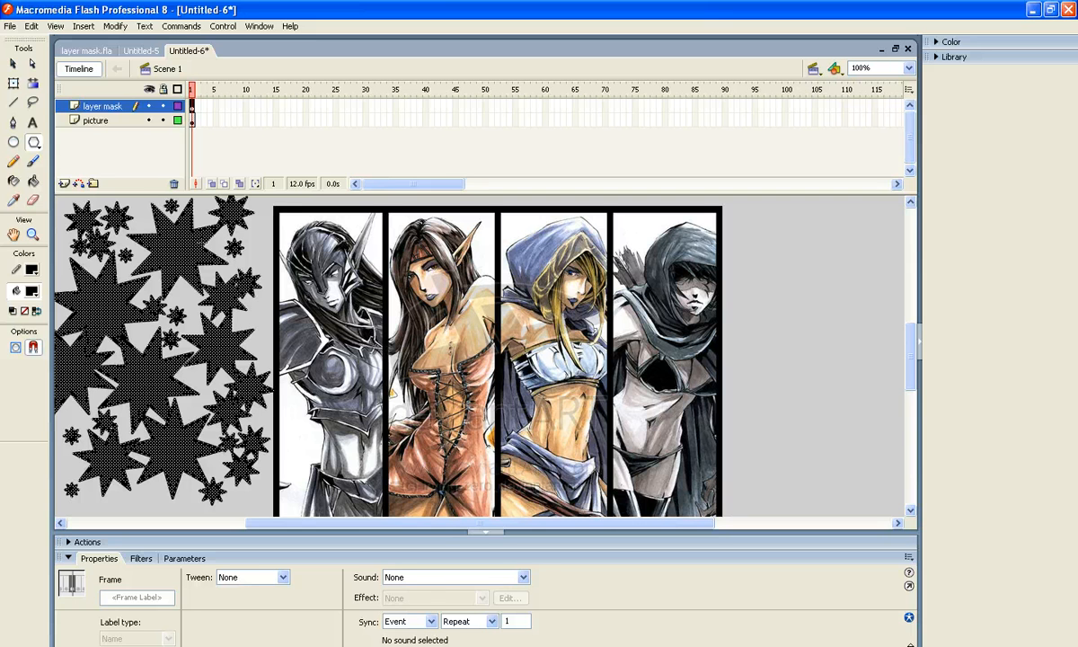
pyautogui.press('v')
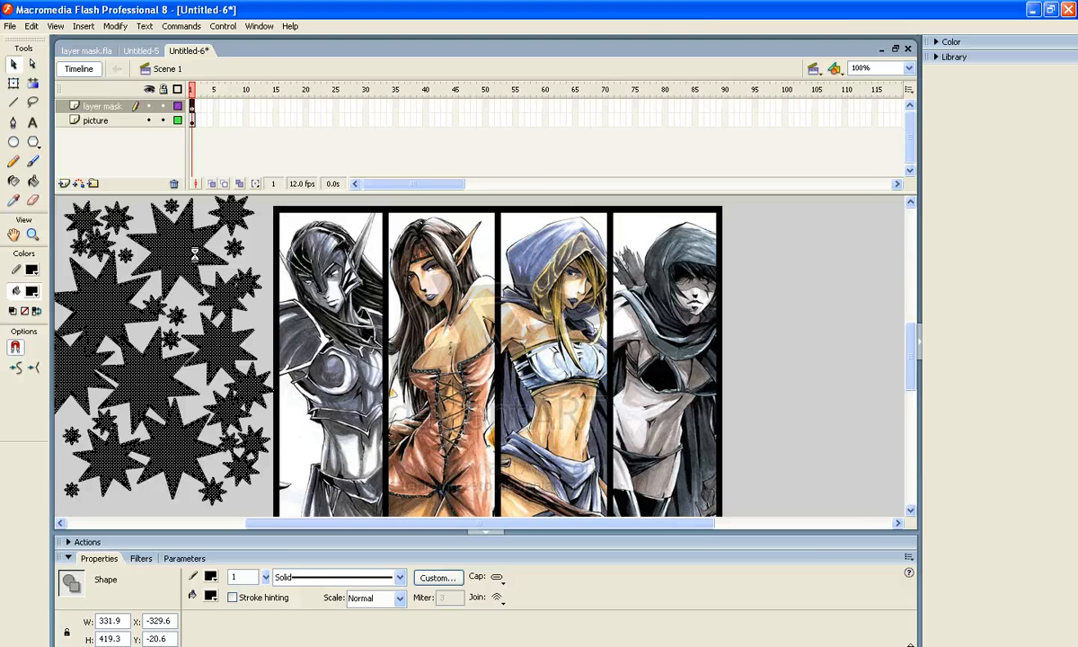
pyautogui.rightClick(396, 111)
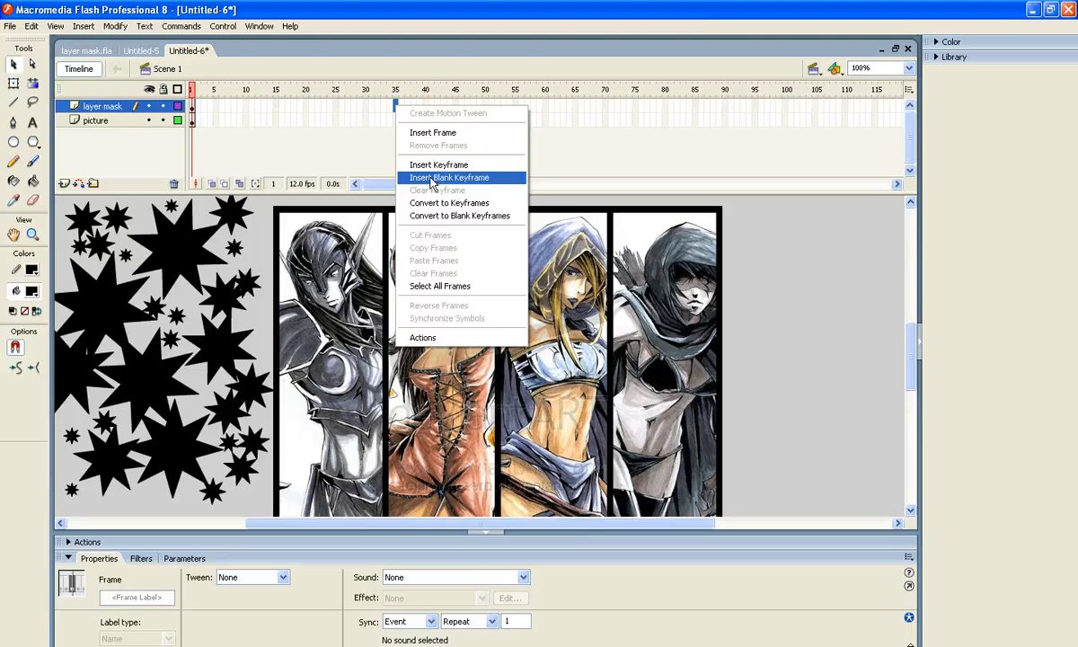
pyautogui.click(449, 178)
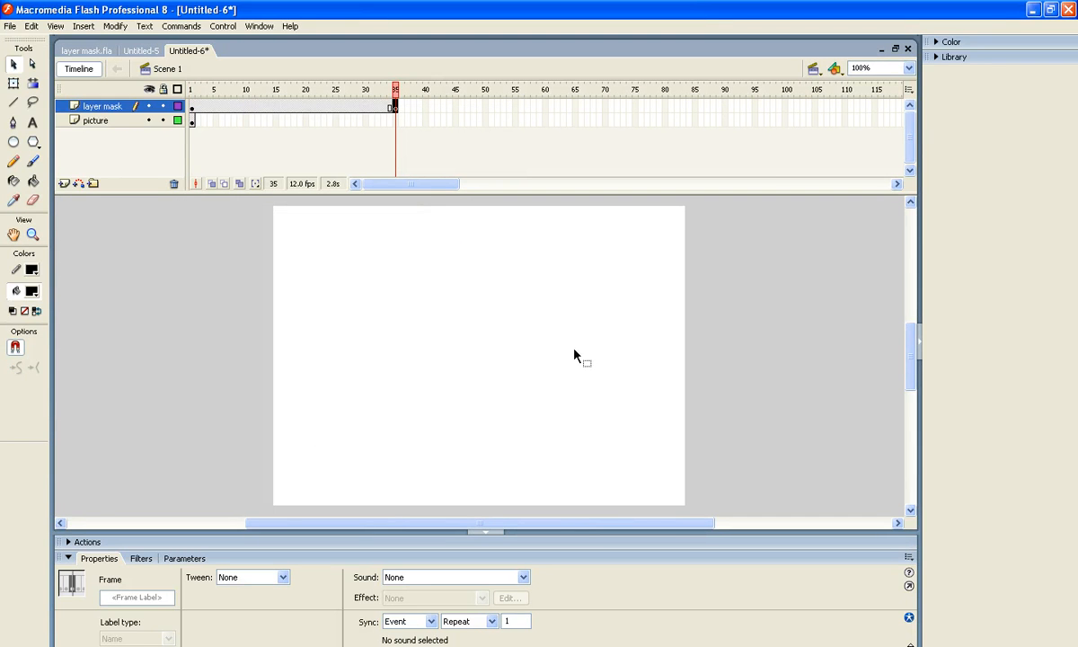
pyautogui.rightClick(396, 120)
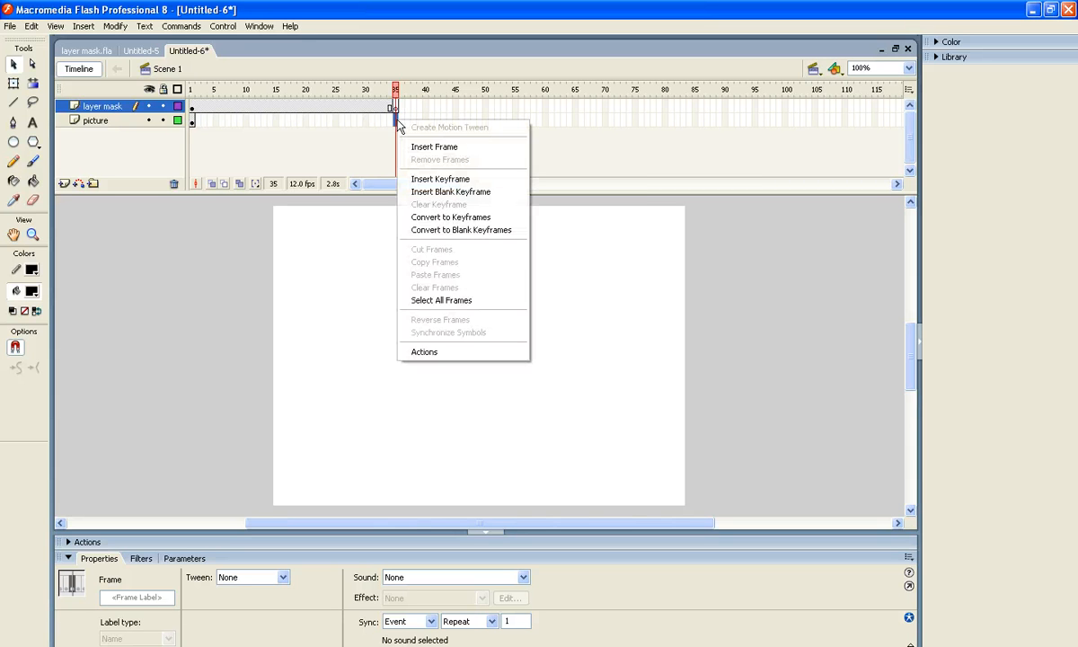
pyautogui.click(418, 185)
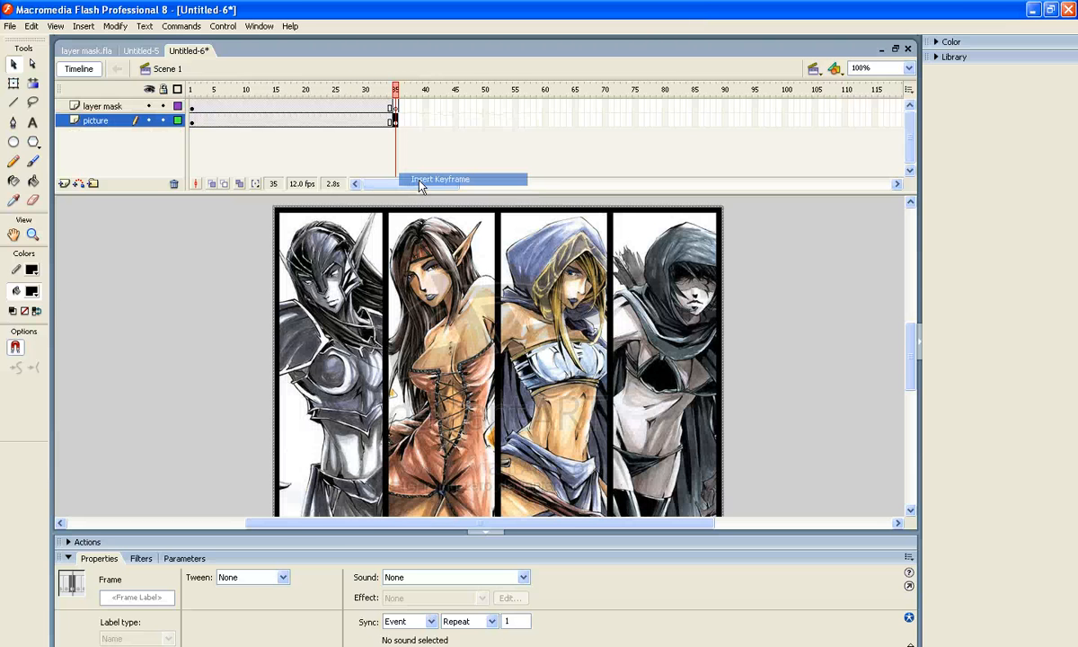
# Paste the copied star cluster into frame 35 of the layer mask layer and place it just right of the picture, at about X 590, Y 0.
pyautogui.click(396, 108)
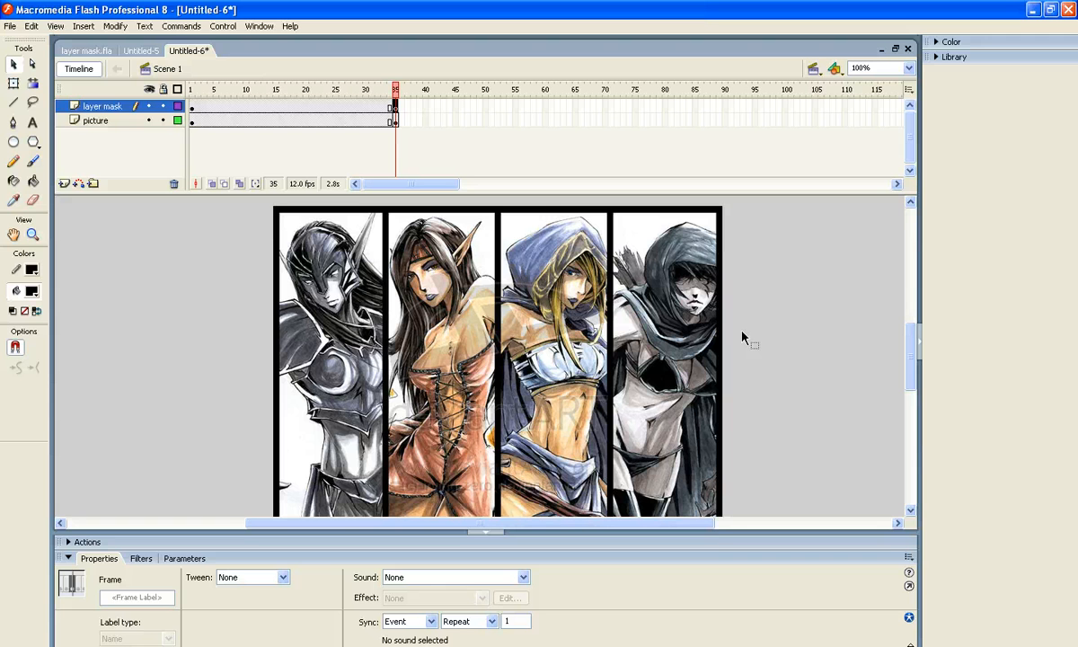
pyautogui.hotkey('ctrl', 'v')
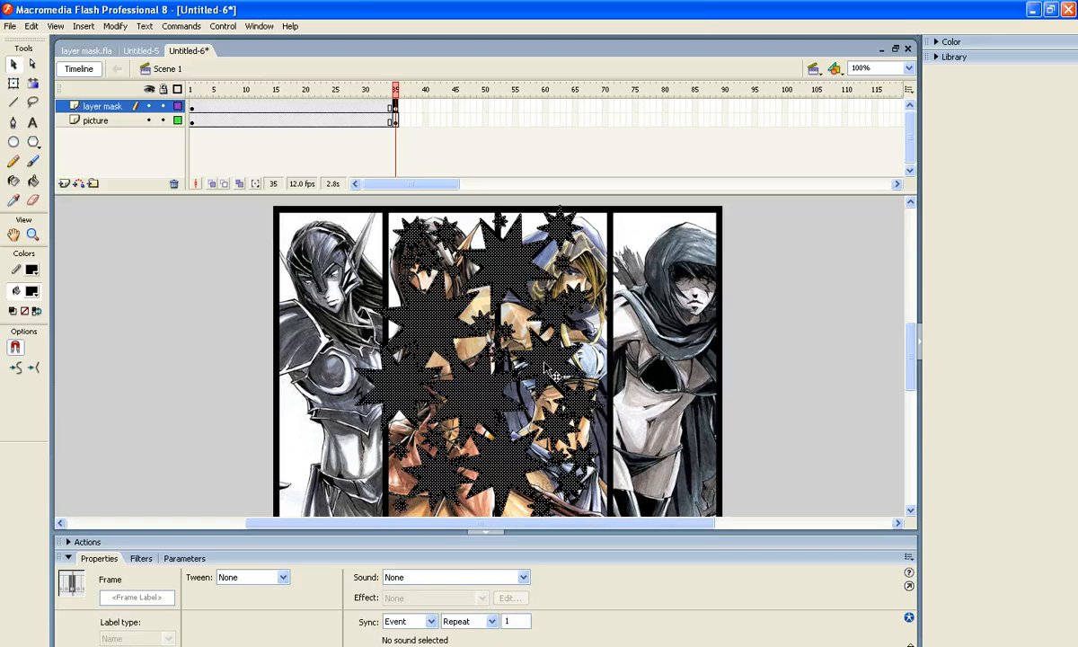
pyautogui.moveTo(479, 383); pyautogui.dragTo(830, 393)
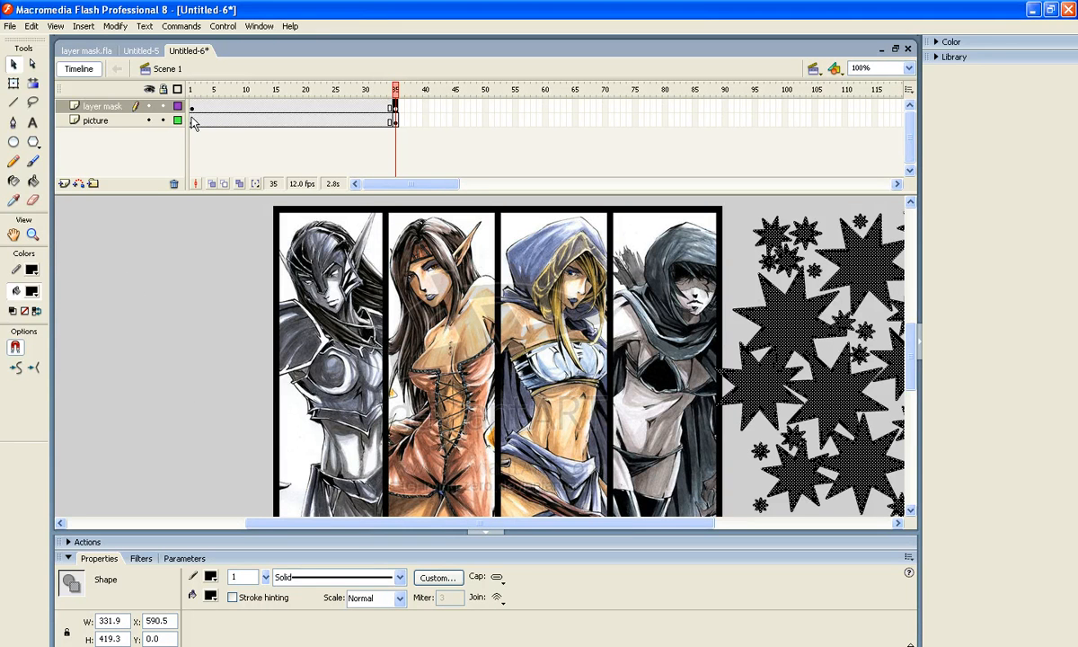
# Create a motion tween from frame 1 of the layer mask layer and preview the stars' movement across the picture on the timeline.
pyautogui.rightClick(193, 109)
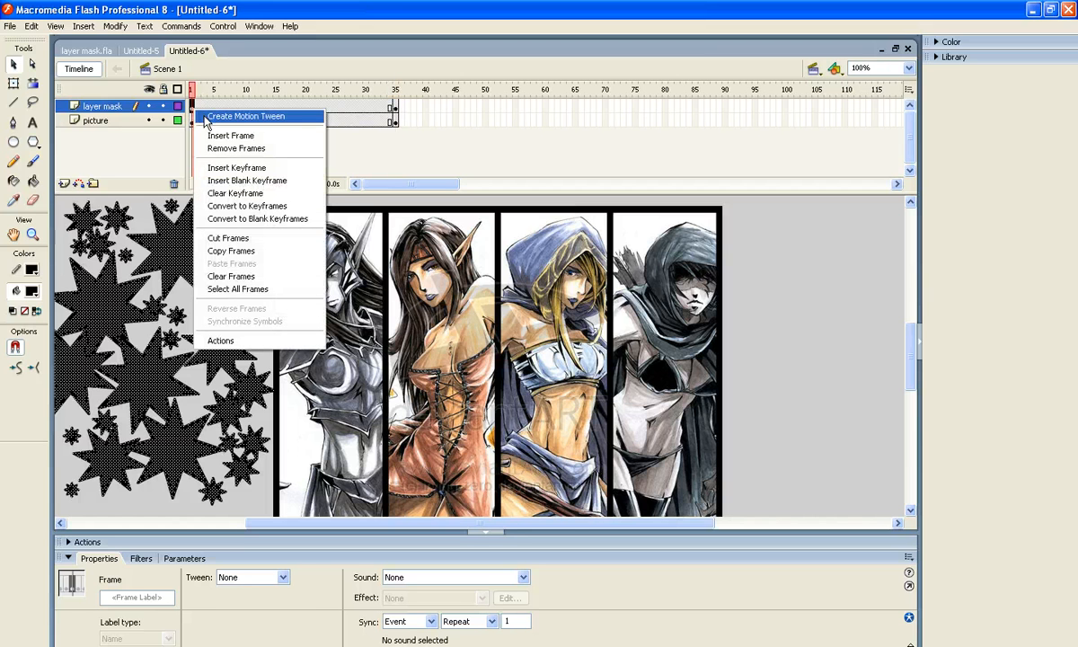
pyautogui.click(206, 116)
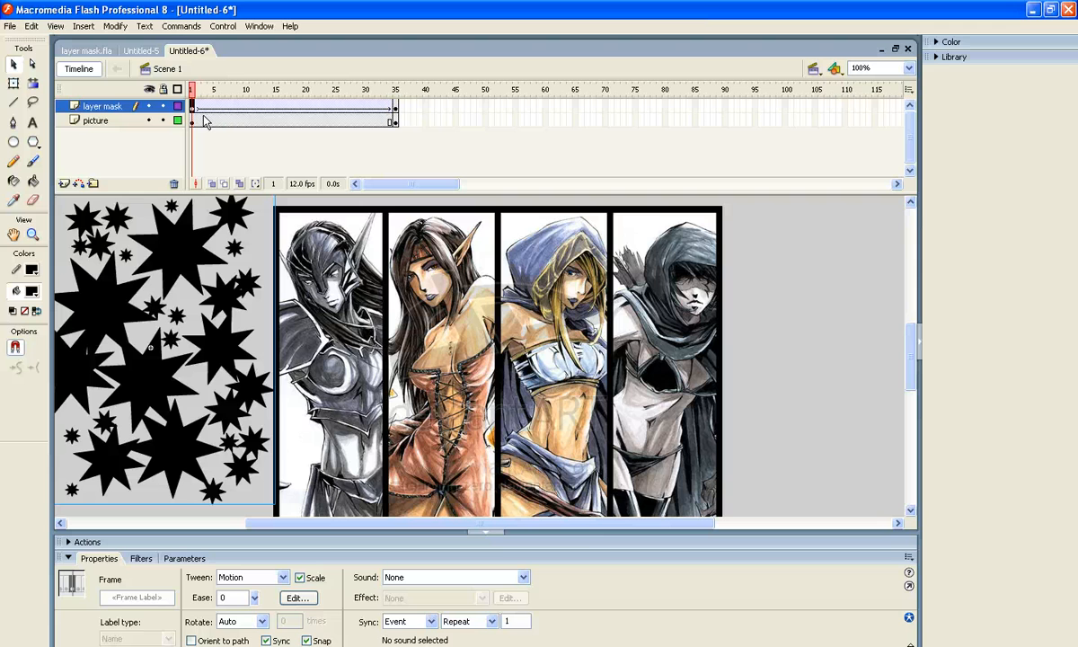
pyautogui.press('Return')
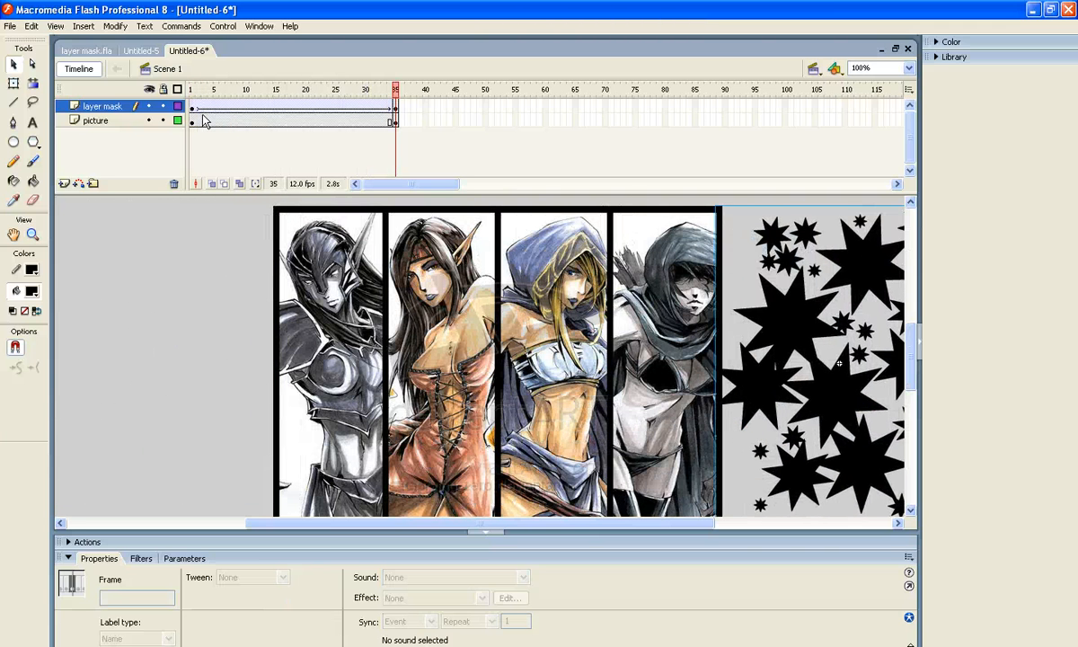
pyautogui.click(193, 108)
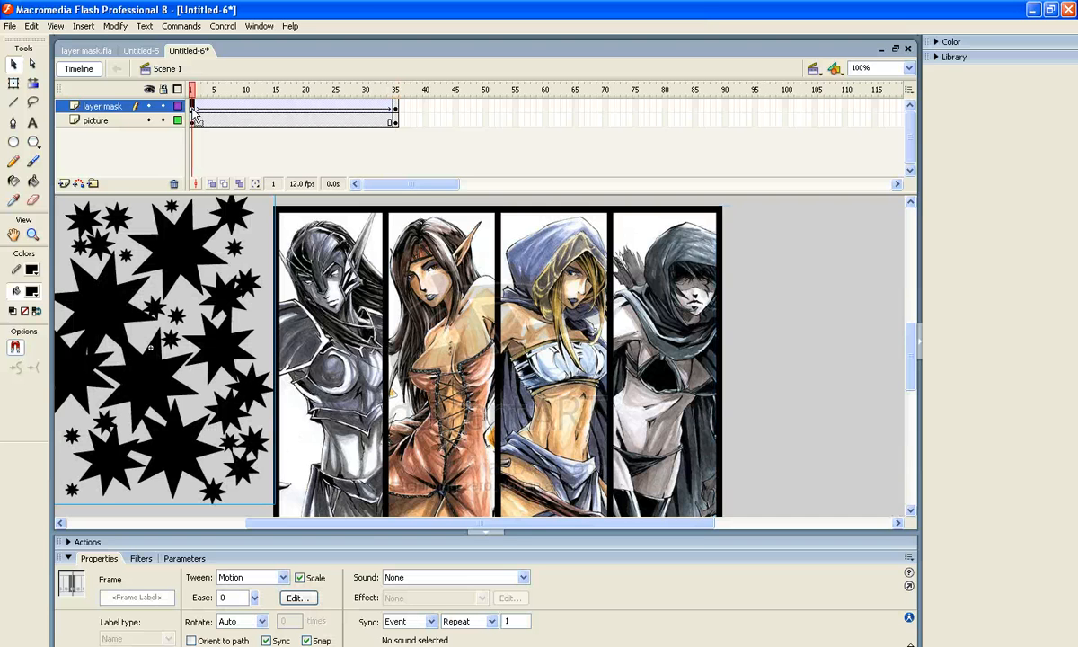
# Turn the layer mask layer into a mask for the picture layer and test the movie.
pyautogui.rightClick(111, 109)
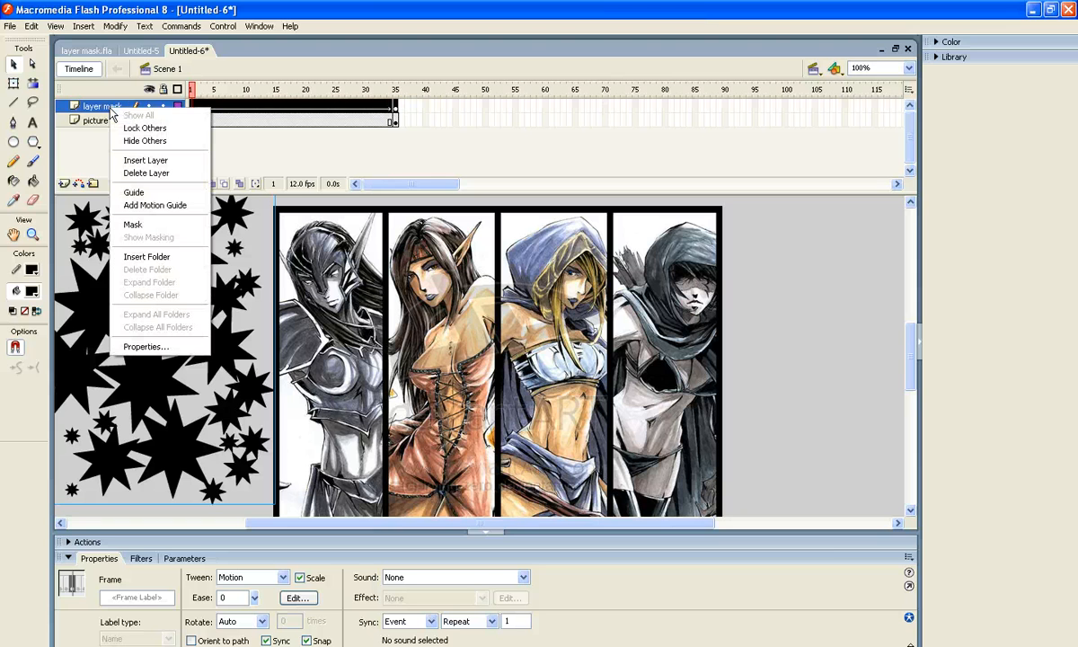
pyautogui.click(146, 226)
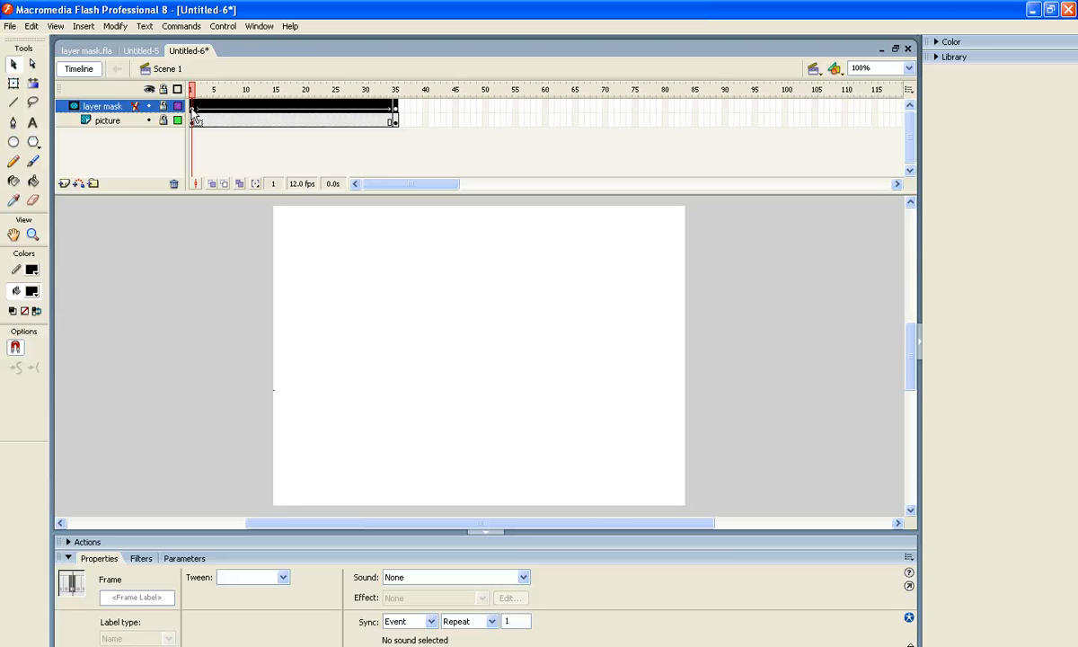
pyautogui.hotkey('ctrl', 'Return')
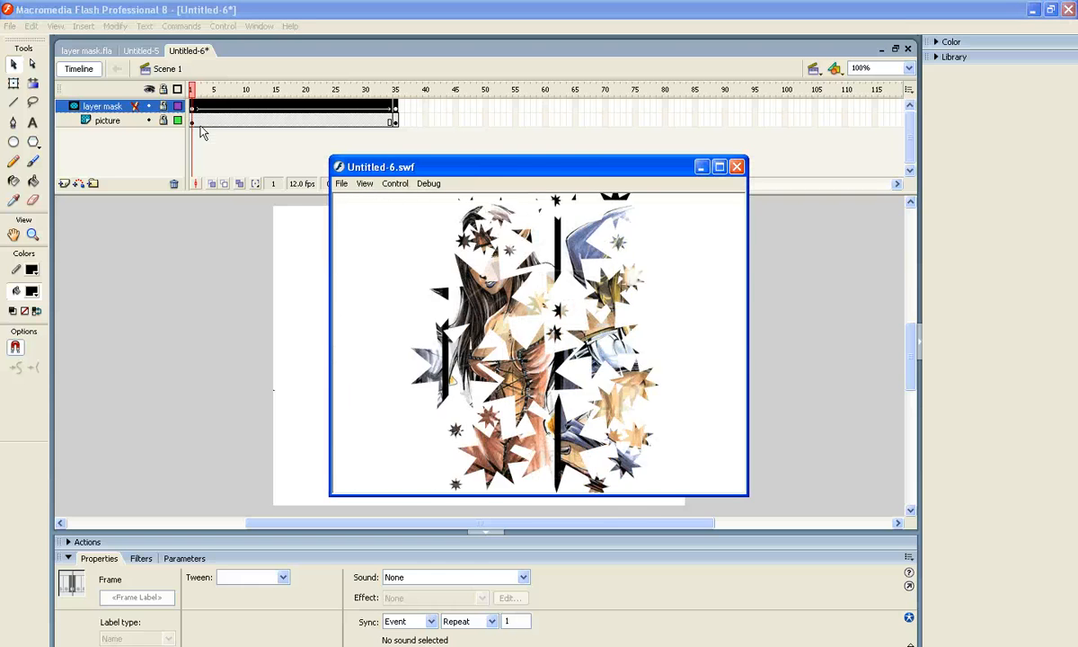